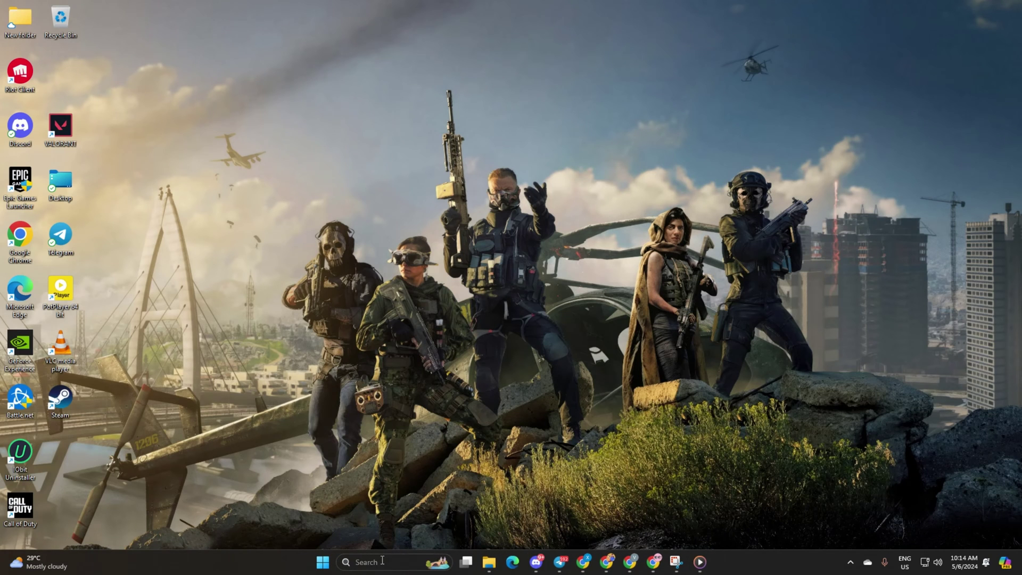
# Launch Command Prompt as administrator from a Windows Search for cmd
pyautogui.click(380, 561)
pyautogui.write('cmd')
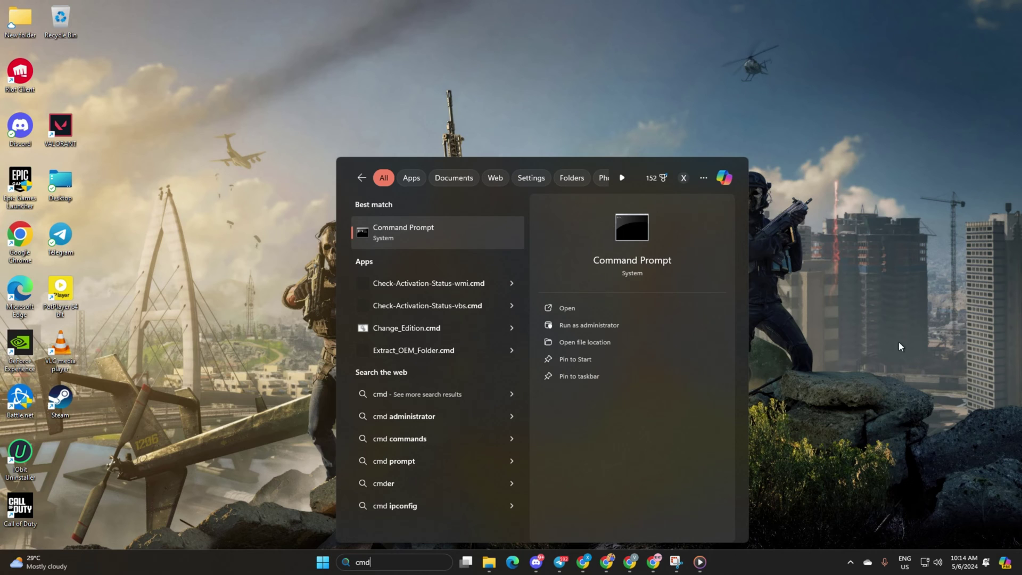
pyautogui.rightClick(395, 237)
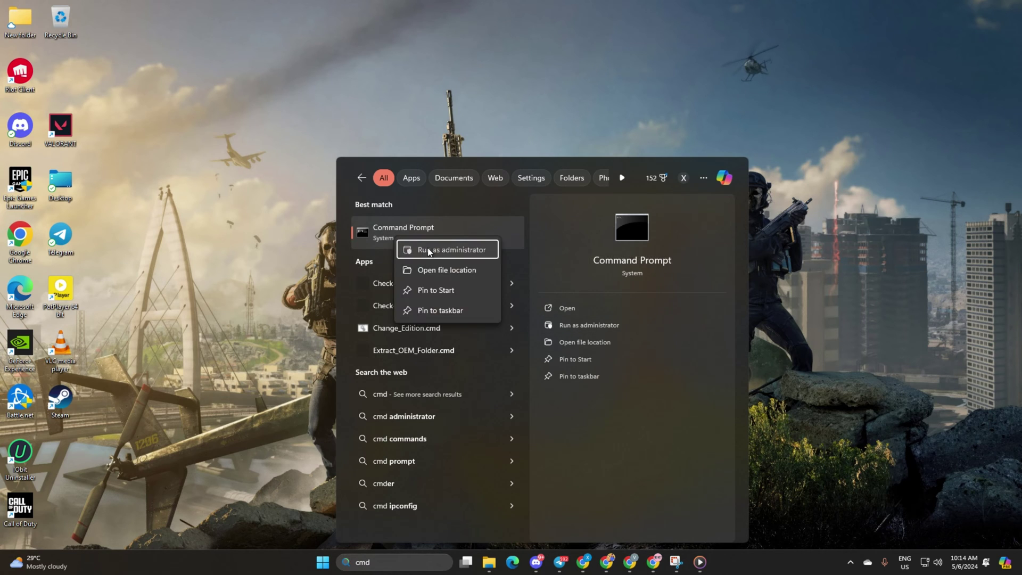
pyautogui.click(414, 250)
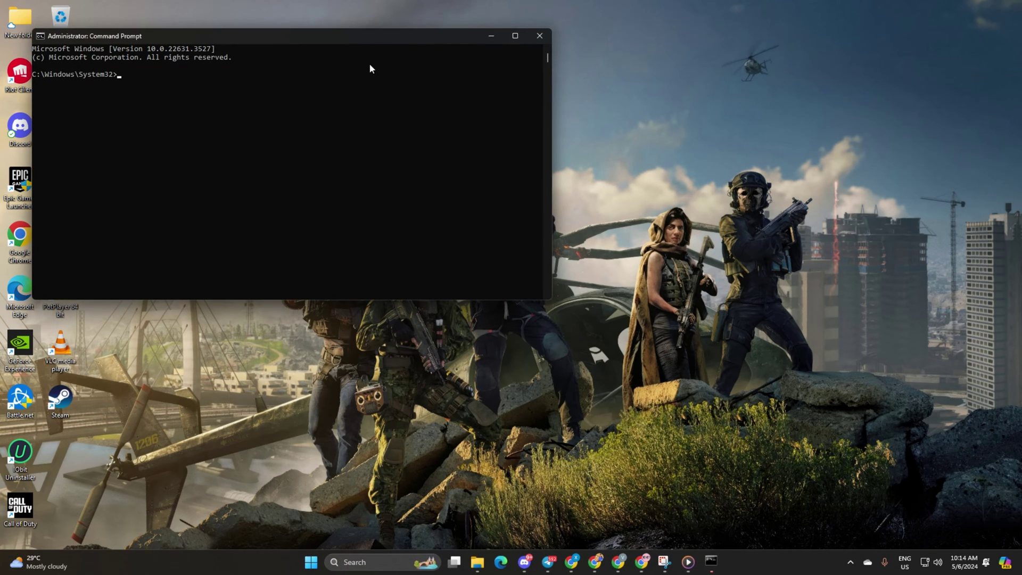
# Run netsh winsock reset in the centred console so the Winsock catalog resets successfully
pyautogui.moveTo(372, 38); pyautogui.dragTo(552, 138)
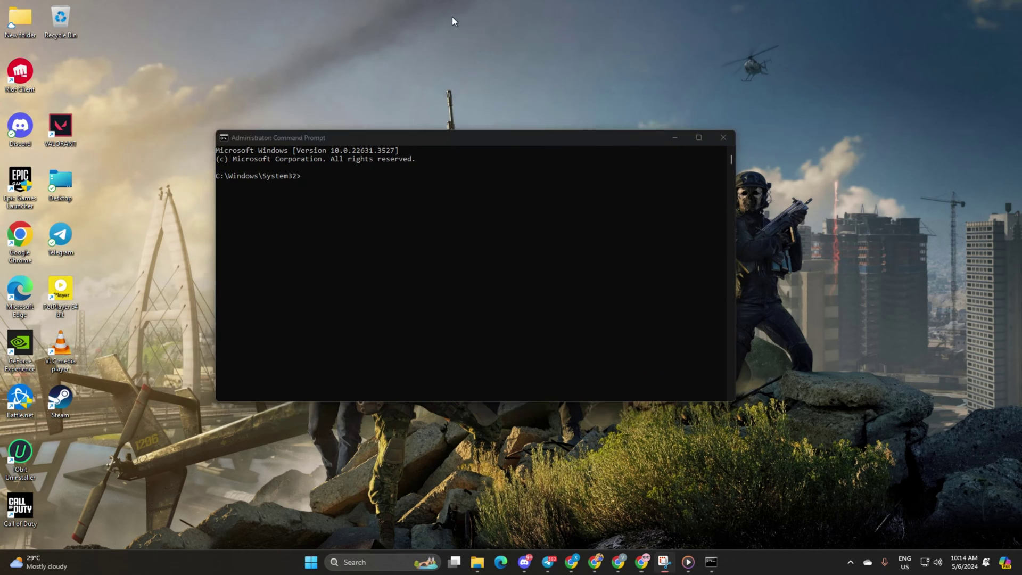
pyautogui.click(310, 176)
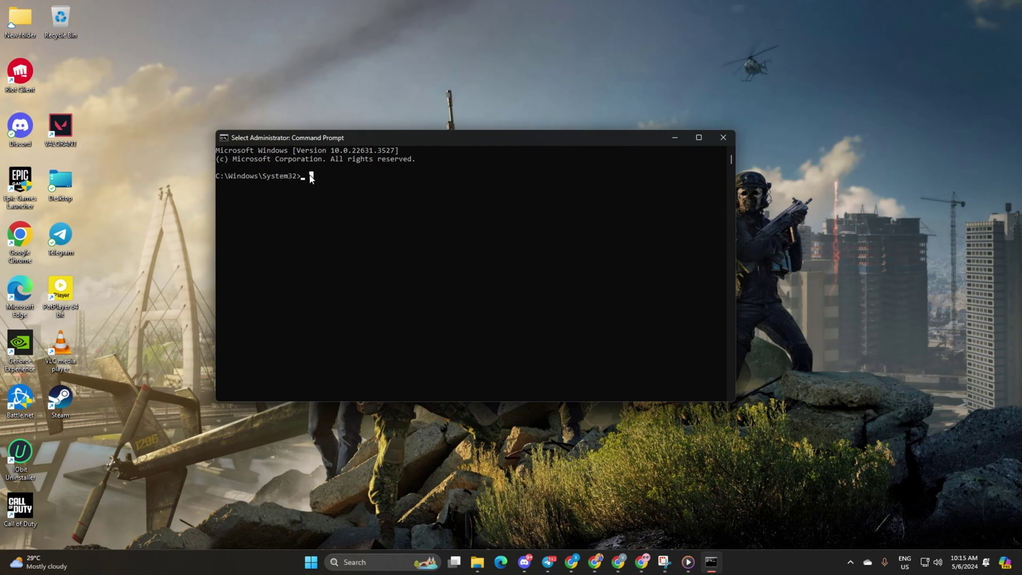
pyautogui.write('netsh winsock reset')
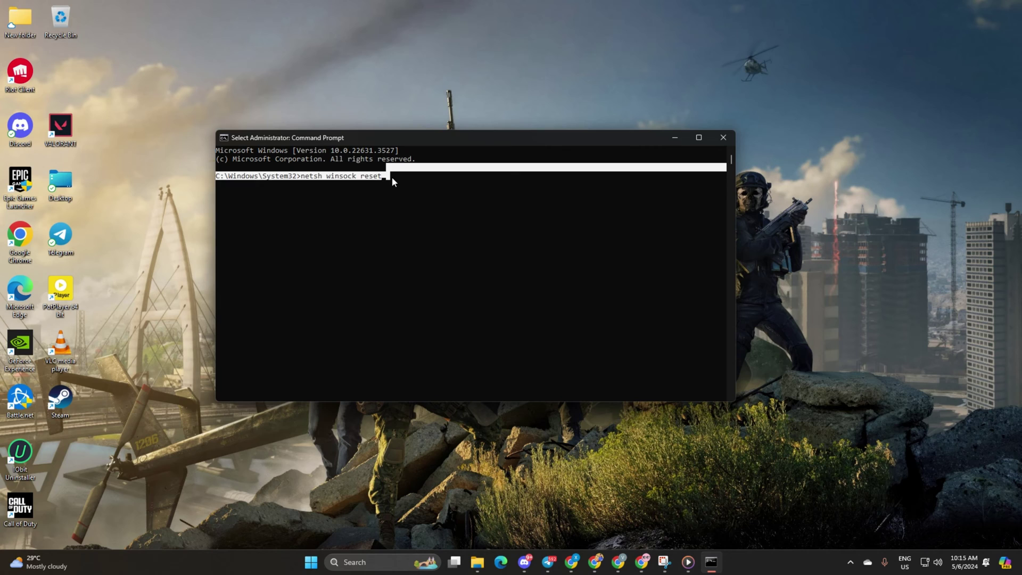
pyautogui.press('Return')
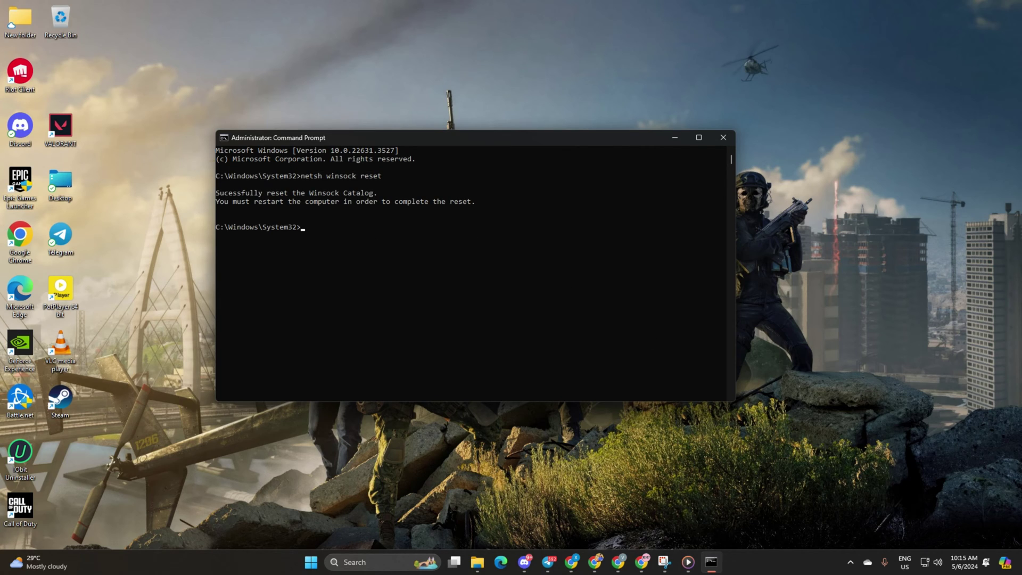
pyautogui.click(642, 561)
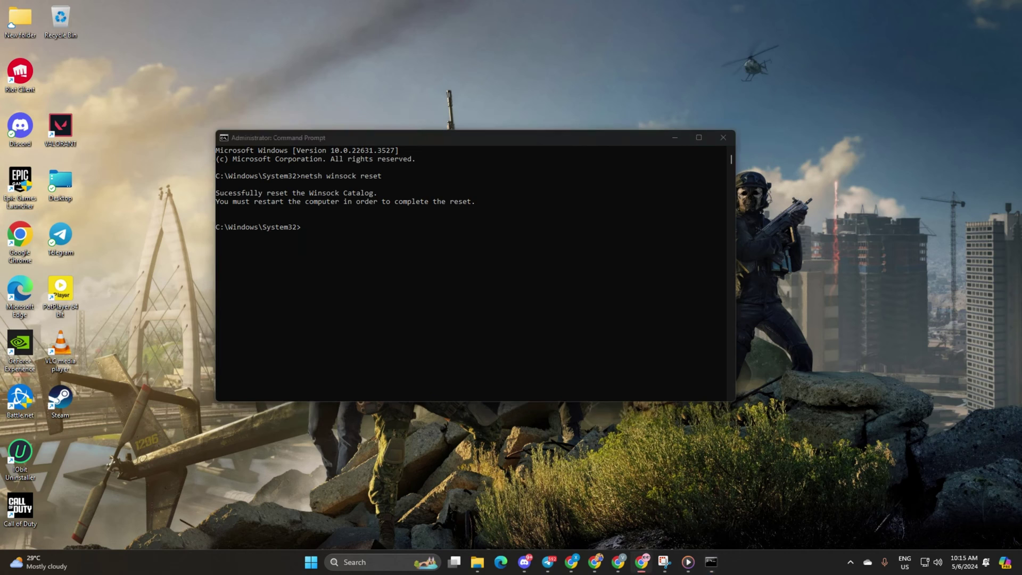
# Run ipconfig /flushdns and ipconfig /release to flush DNS and release the IP address
pyautogui.rightClick(398, 230)
pyautogui.click(320, 279)
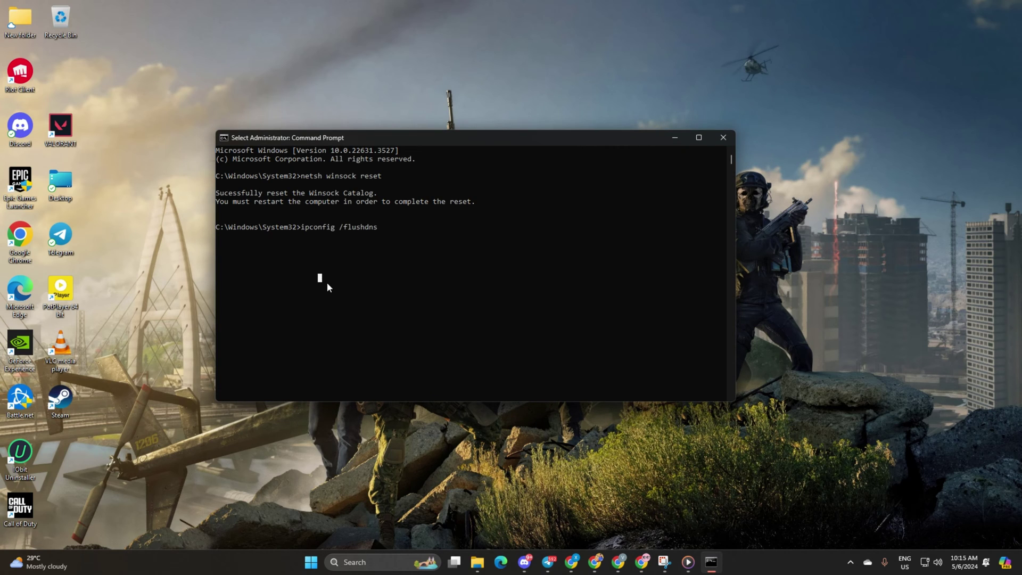
pyautogui.press('Return')
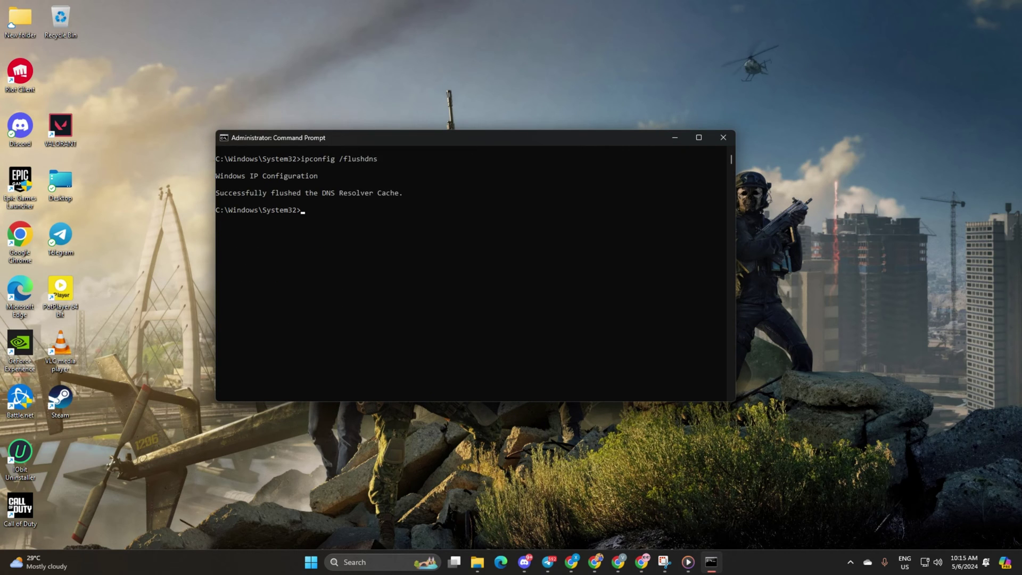
pyautogui.rightClick(395, 220)
pyautogui.moveTo(395, 220); pyautogui.dragTo(293, 210)
pyautogui.click(337, 286)
pyautogui.press('Return')
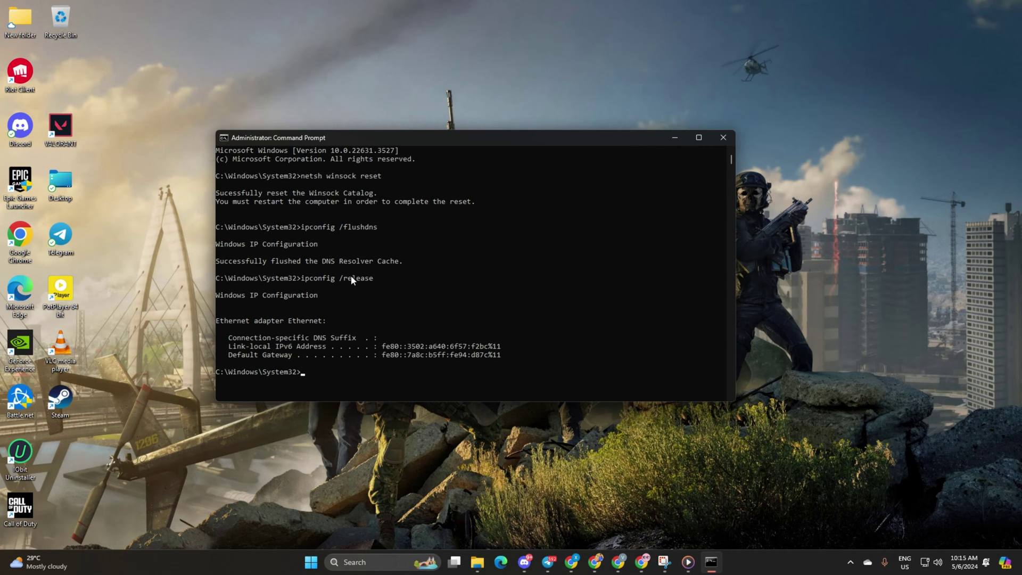
pyautogui.scroll(-3, 354, 344)
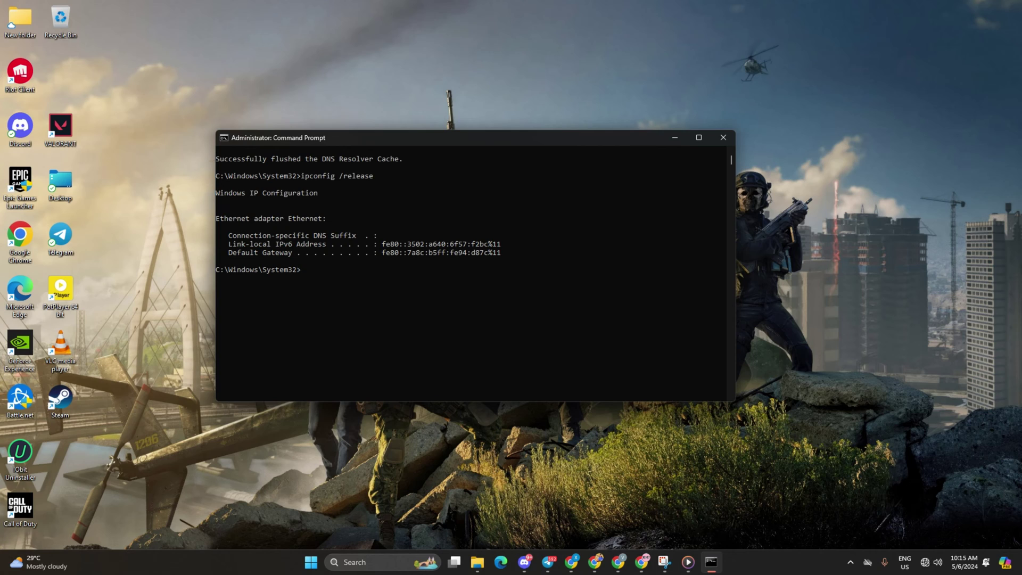
# Run ipconfig /renew and netsh int ip reset to renew the IP and reset TCP/IP
pyautogui.rightClick(276, 262)
pyautogui.moveTo(276, 261); pyautogui.dragTo(719, 270)
pyautogui.click(320, 303)
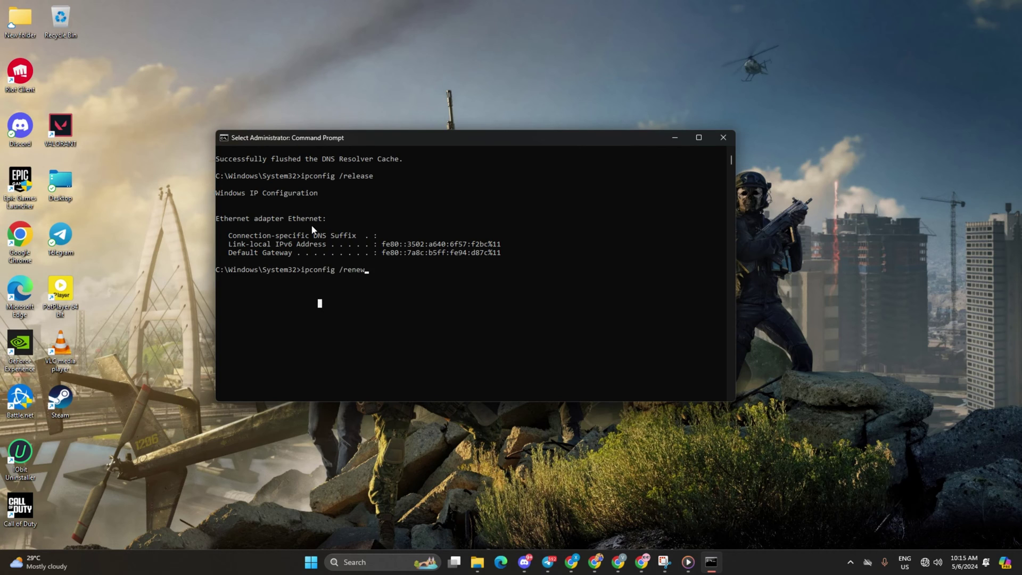
pyautogui.press('Return')
pyautogui.scroll(-2, 430, 314)
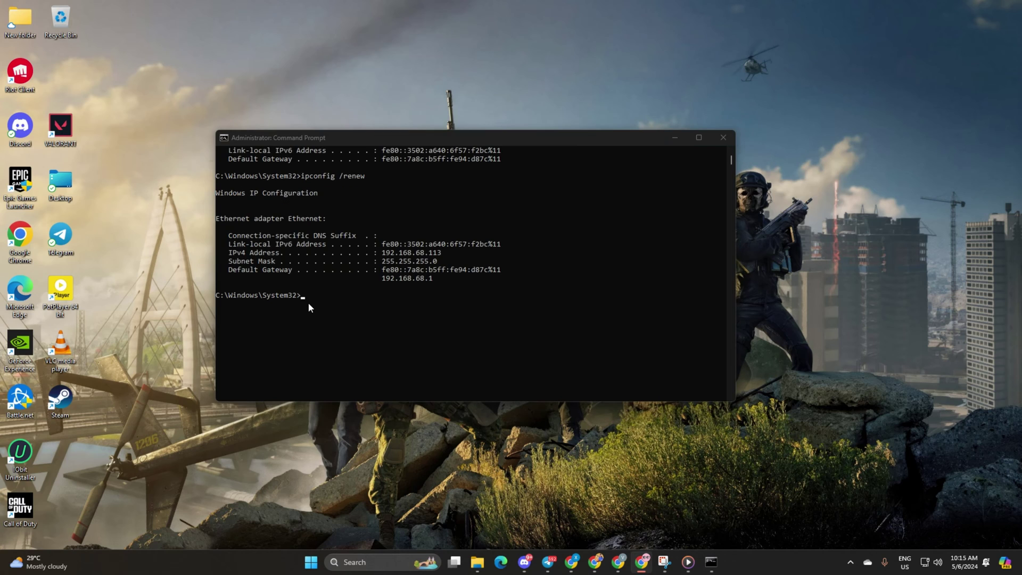
pyautogui.rightClick(326, 301)
pyautogui.moveTo(339, 303); pyautogui.dragTo(431, 294)
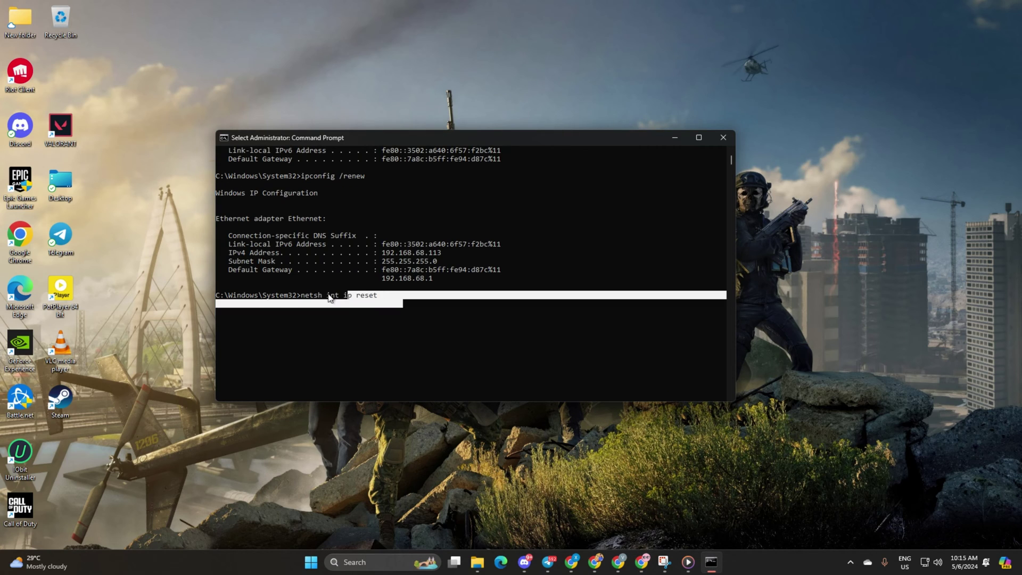
pyautogui.click(318, 328)
pyautogui.press('Return')
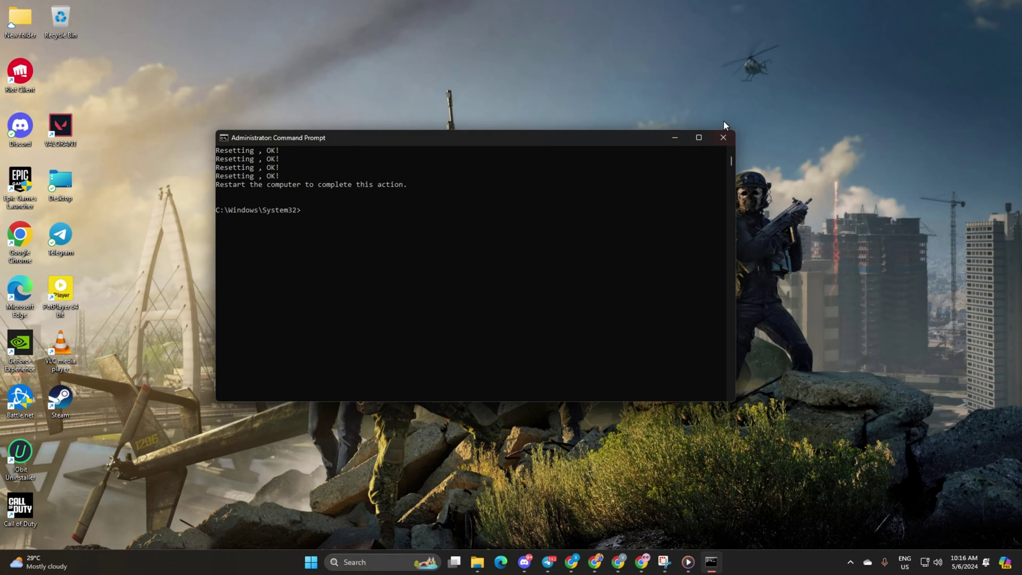
# Close the administrator console and restart the computer from Start > Power
pyautogui.click(731, 143)
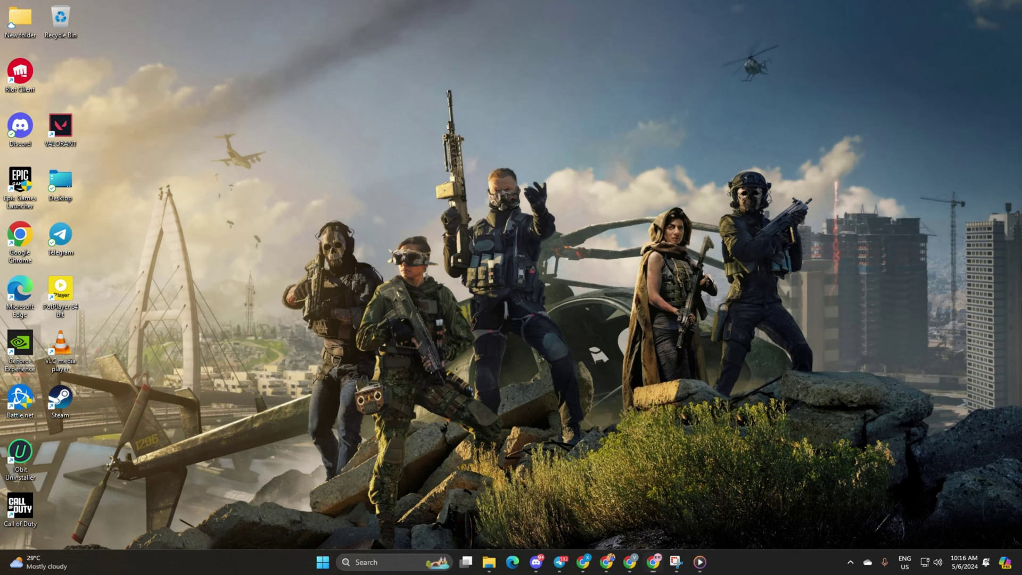
pyautogui.click(323, 562)
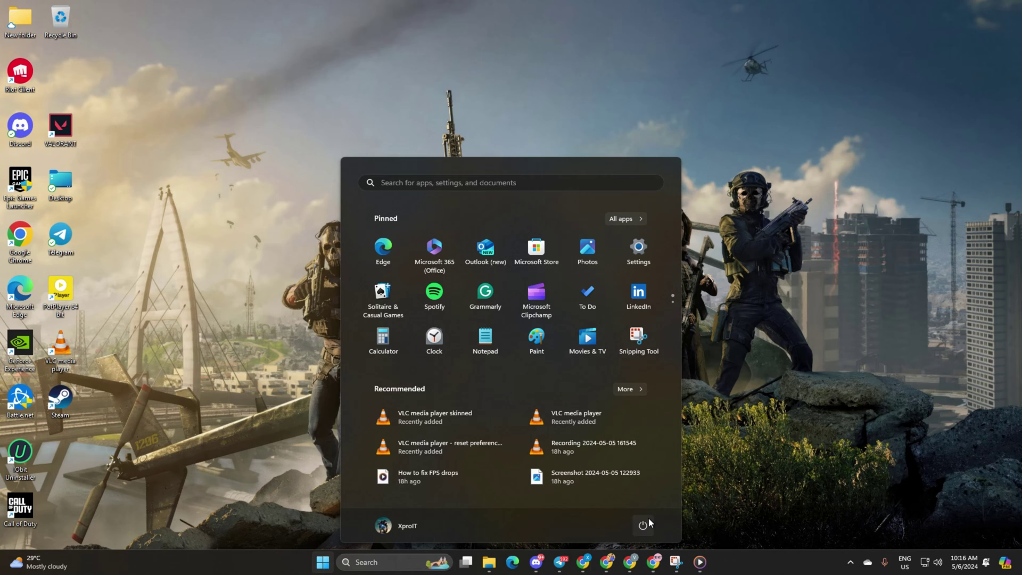
pyautogui.click(643, 525)
pyautogui.click(855, 324)
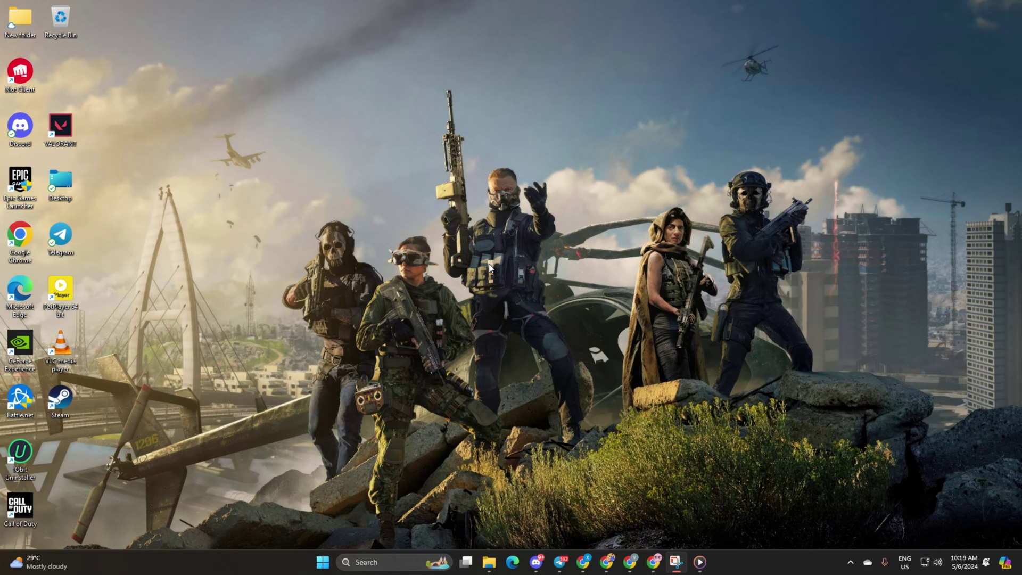
# Open a standard Command Prompt from a Windows search for cmd
pyautogui.click(404, 563)
pyautogui.write('cmf')
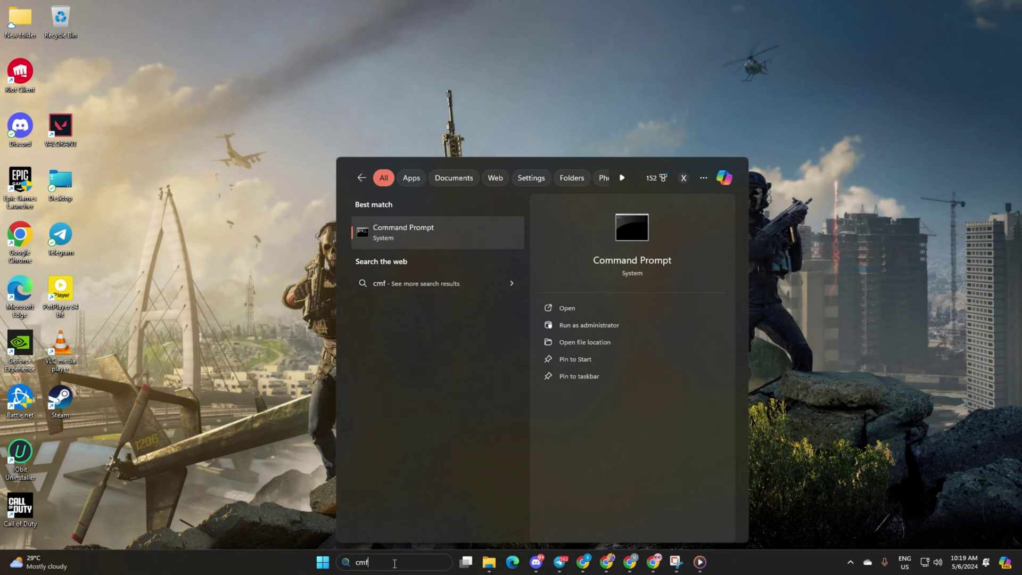
pyautogui.press('BackSpace')
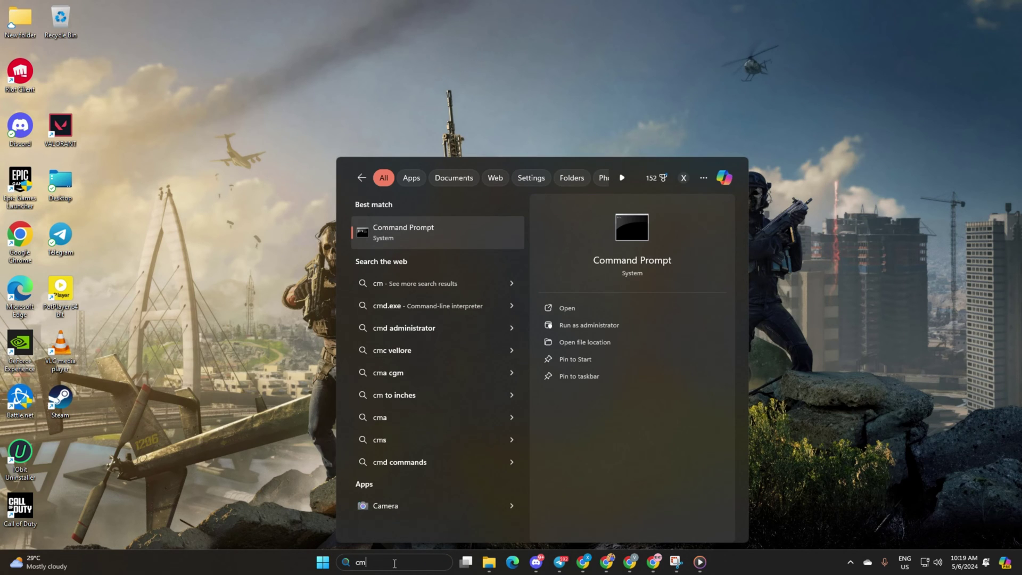
pyautogui.write('d')
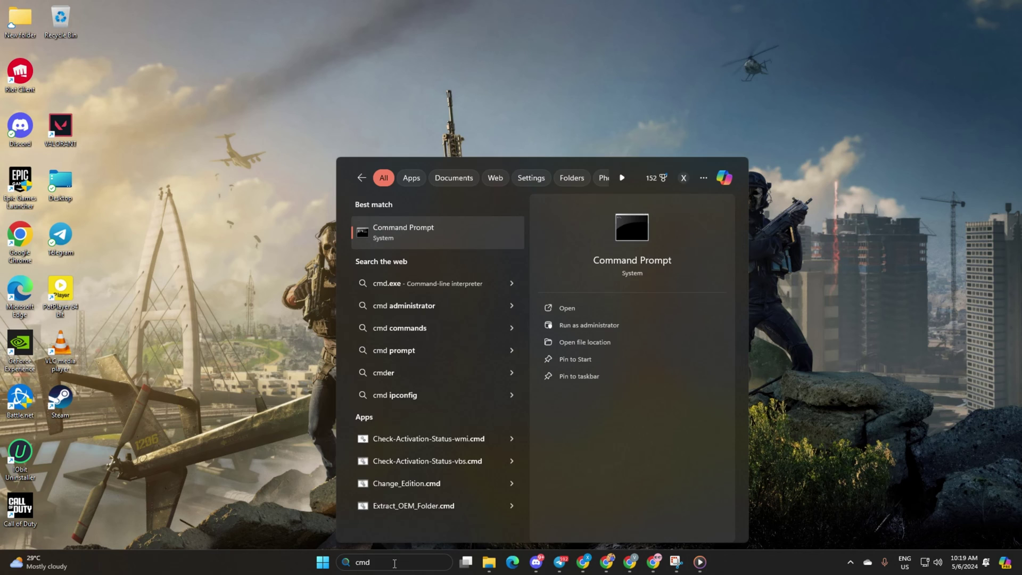
pyautogui.press('Return')
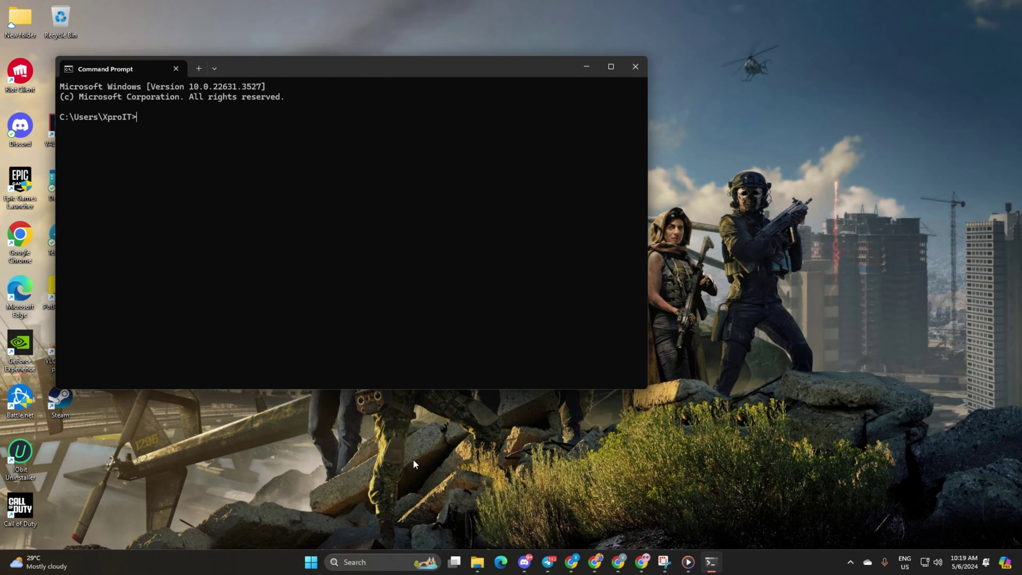
# Ping 1.1.1.1 and 8.8.8.8 to compare their response times
pyautogui.moveTo(476, 68); pyautogui.dragTo(680, 119)
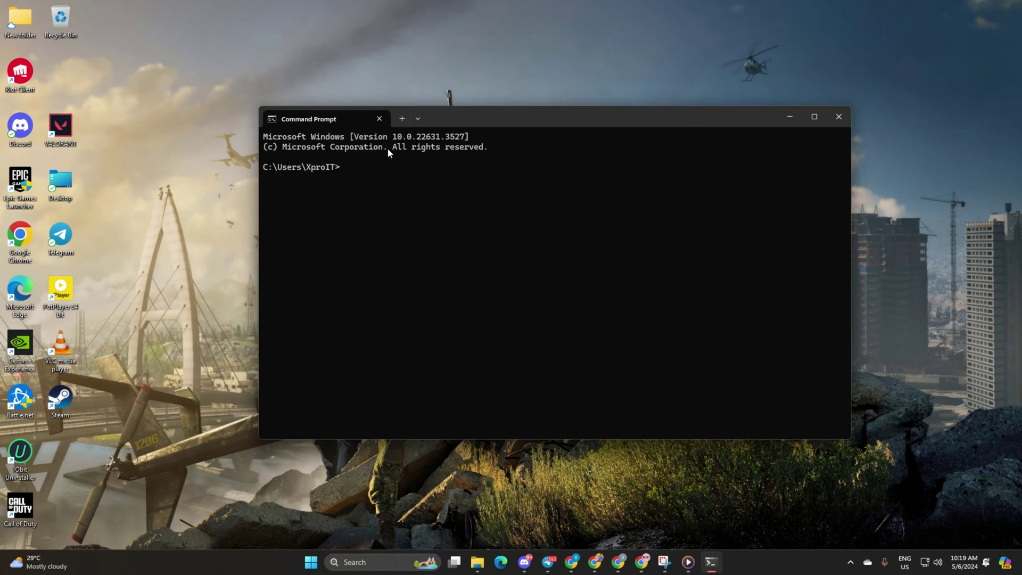
pyautogui.write('pinm')
pyautogui.press('BackSpace')
pyautogui.write('g ')
pyautogui.write('1.1.1.1')
pyautogui.press('Return')
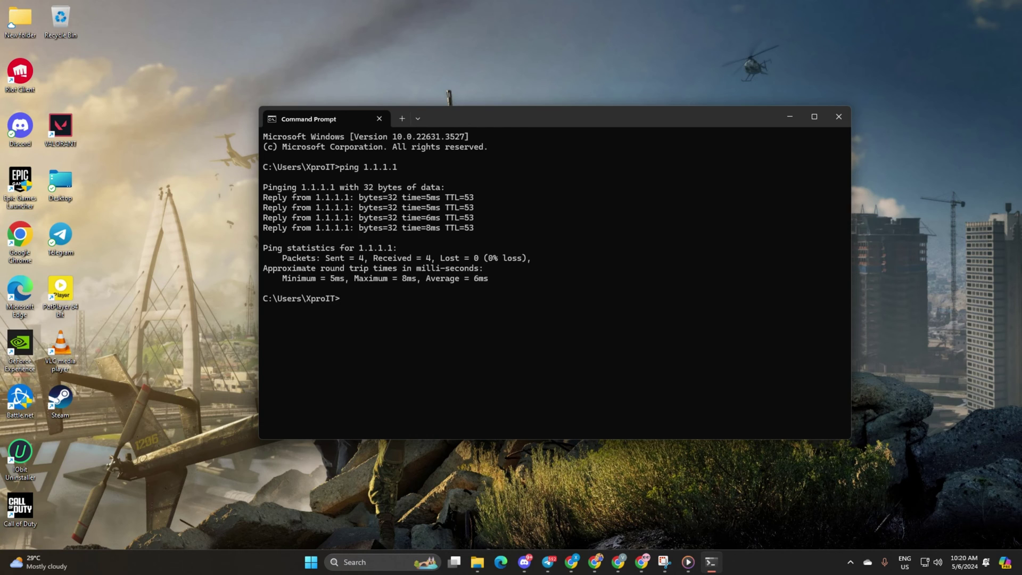
pyautogui.write('ping ')
pyautogui.write('8.8')
pyautogui.write('.8.8')
pyautogui.press('Return')
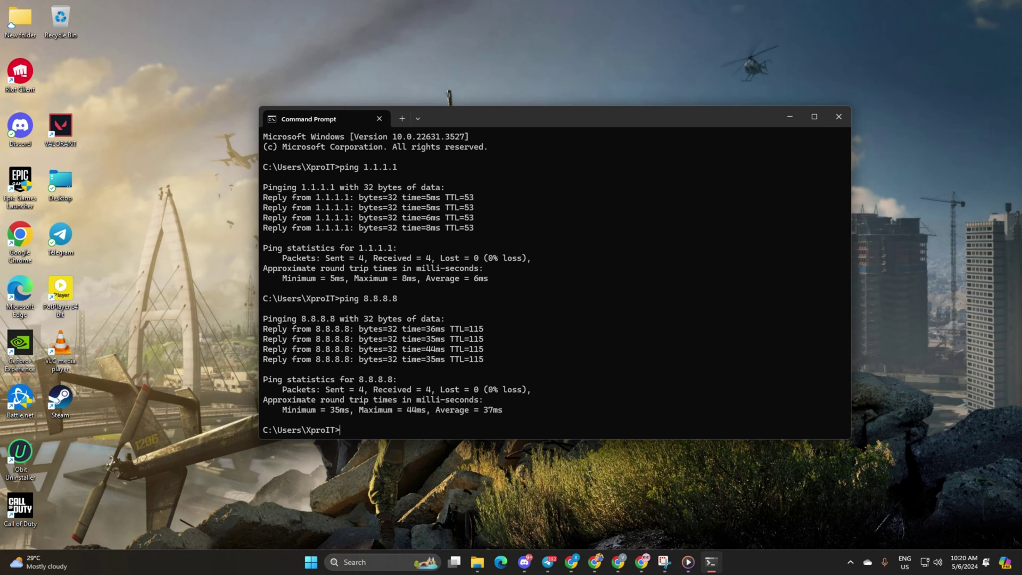
# Bring up the Ethernet DNS server assignment editor via Settings > Network & internet > Ethernet
pyautogui.press('super')
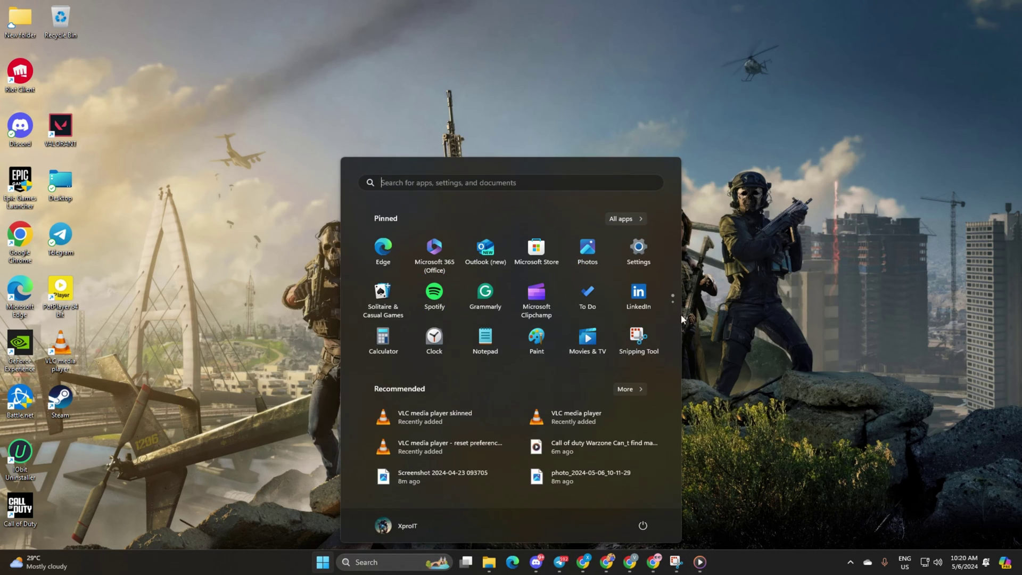
pyautogui.click(639, 247)
pyautogui.click(64, 177)
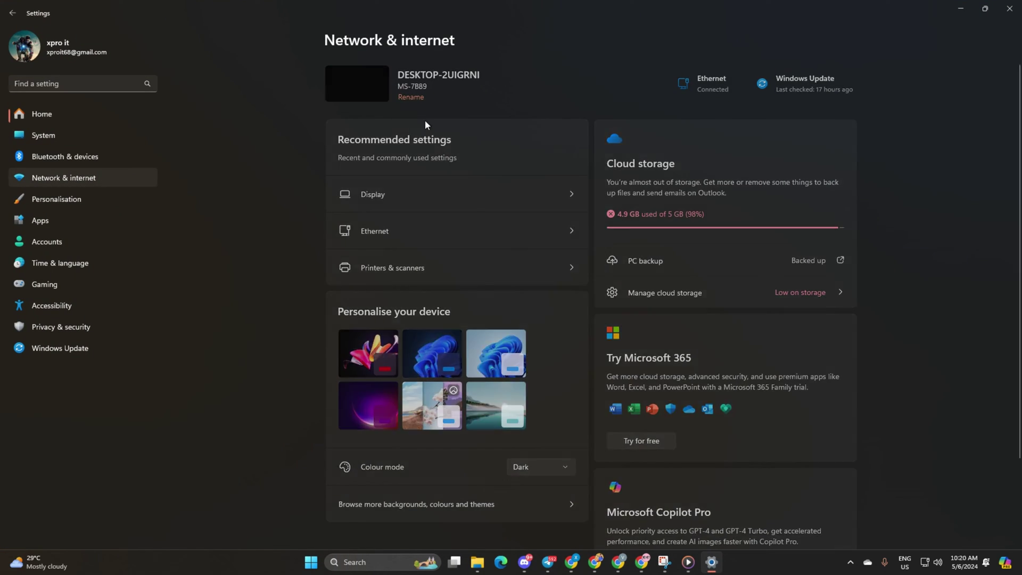
pyautogui.click(438, 137)
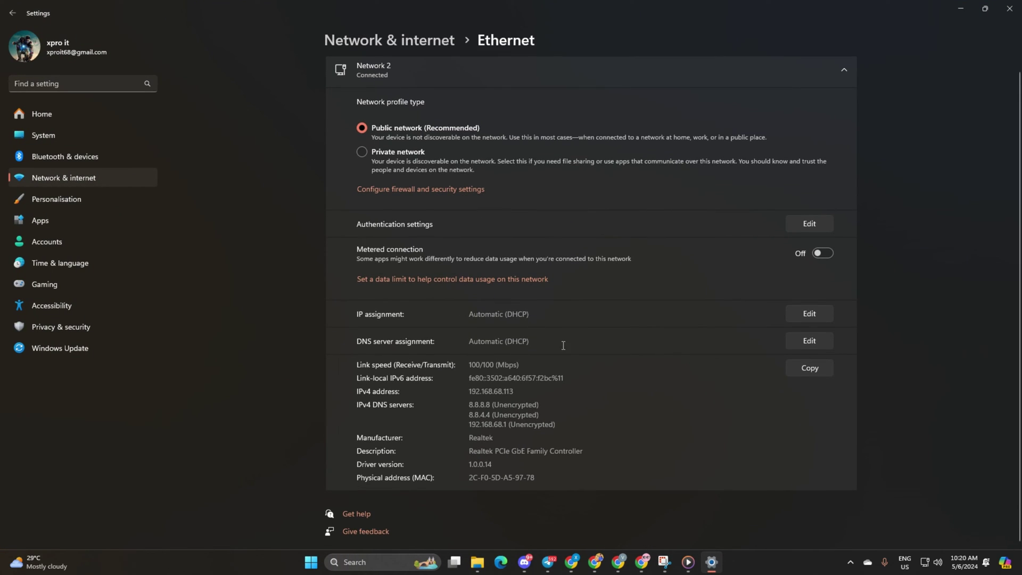
pyautogui.click(790, 343)
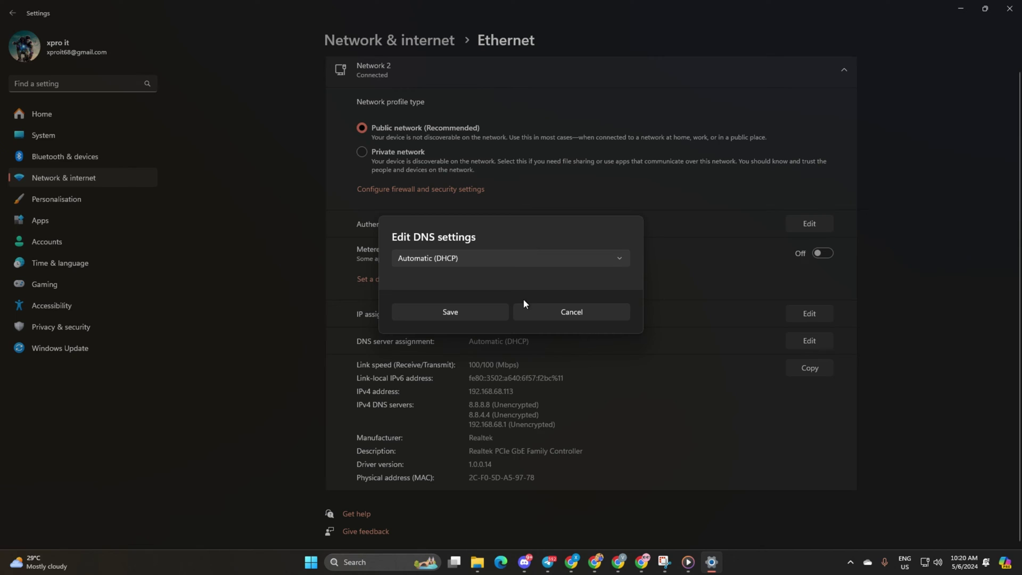
# Set manual IPv4 DNS with preferred 1.0.0.1 and alternative 8.8.8.8, then close the dialog
pyautogui.click(598, 256)
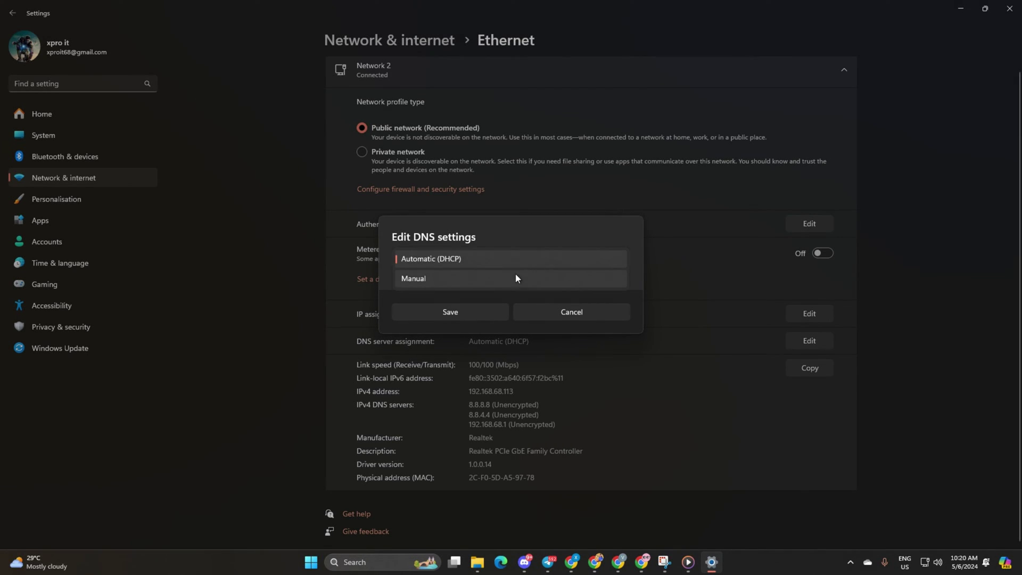
pyautogui.click(512, 278)
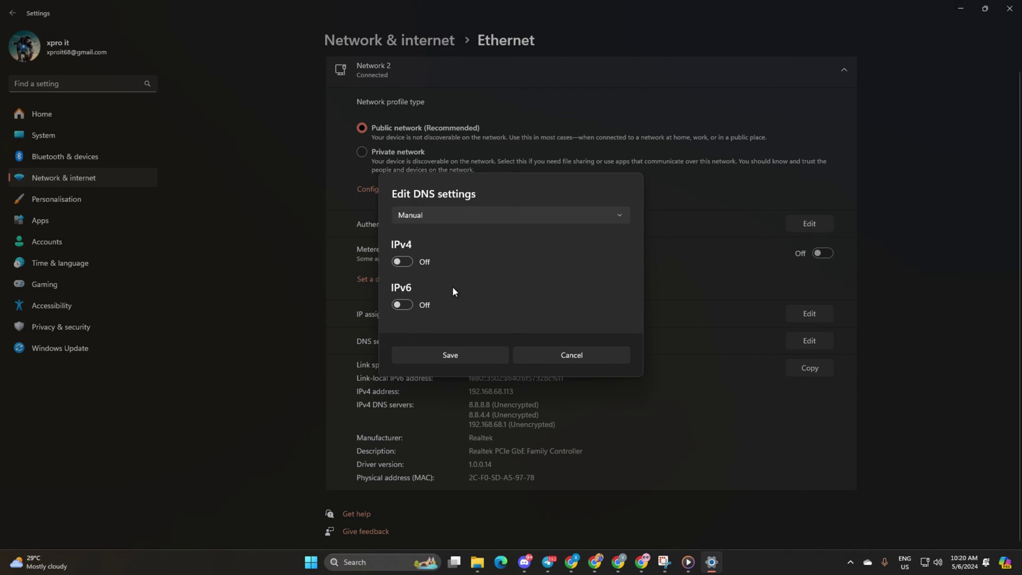
pyautogui.click(402, 261)
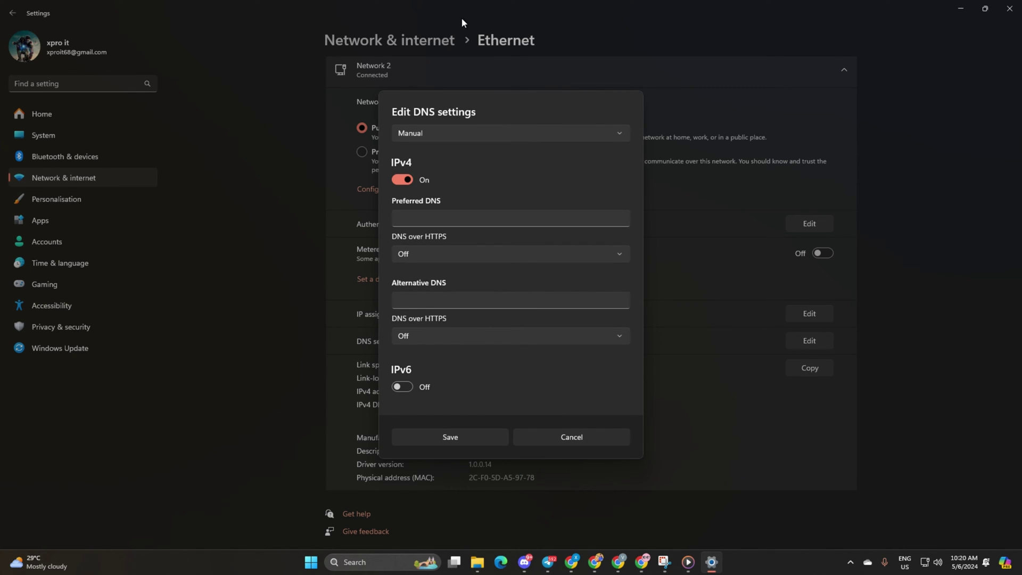
pyautogui.write('8.8.8.8')
pyautogui.write('1.1.1.')
pyautogui.moveTo(471, 217); pyautogui.dragTo(265, 202)
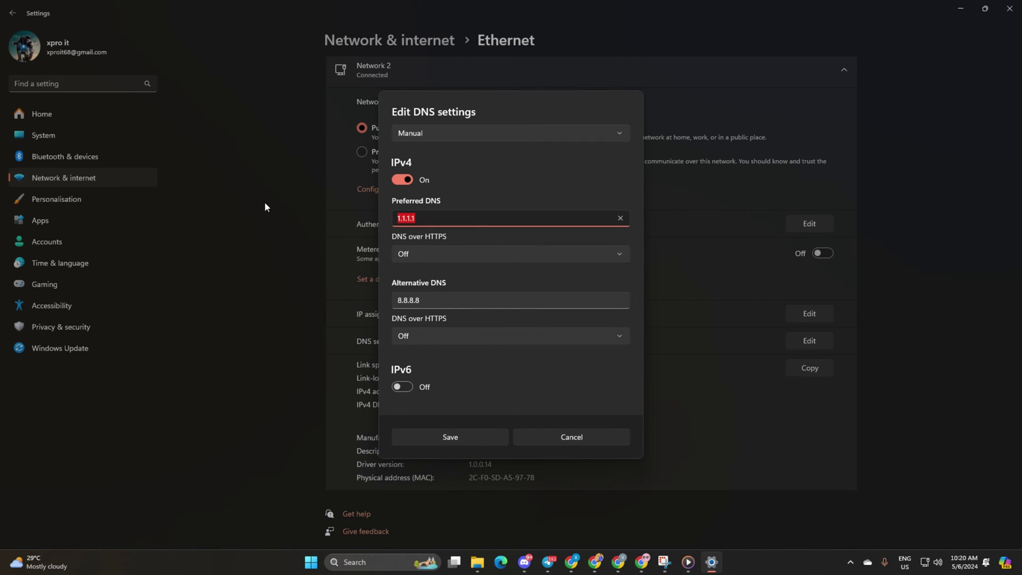
pyautogui.write('1.')
pyautogui.write('0.0')
pyautogui.write('.1')
pyautogui.press('Escape')
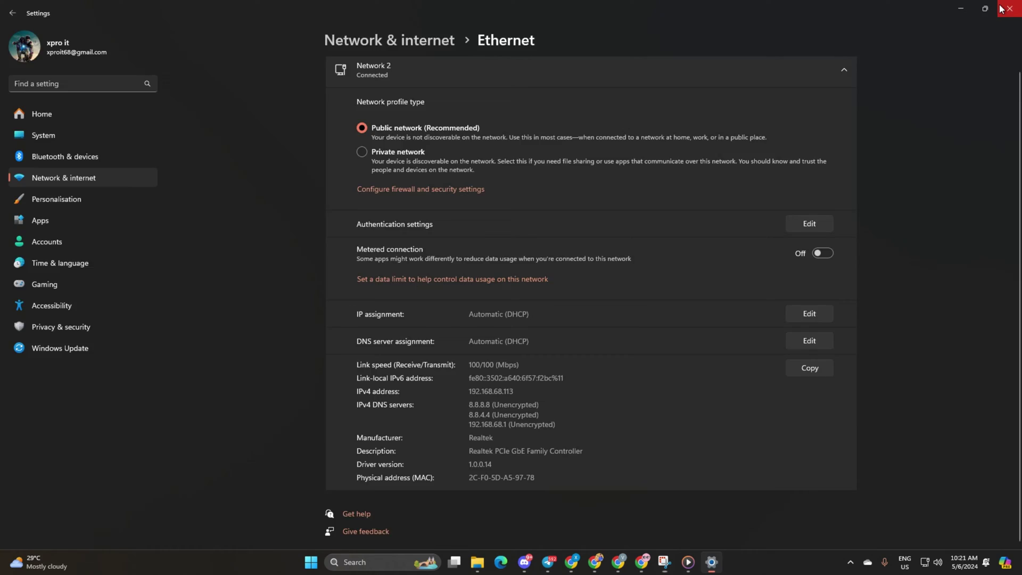
# Close the Settings window, leaving the desktop
pyautogui.click(1006, 8)
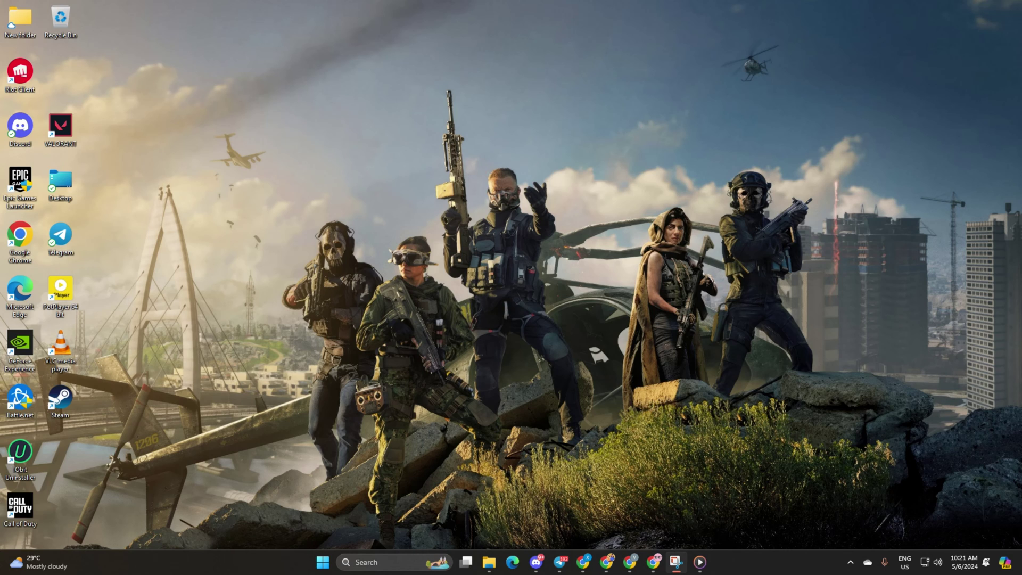
# Open Device Manager, expand Network adapters and start a driver update for the Realtek PCIe GbE controller
pyautogui.click(397, 559)
pyautogui.write('dev')
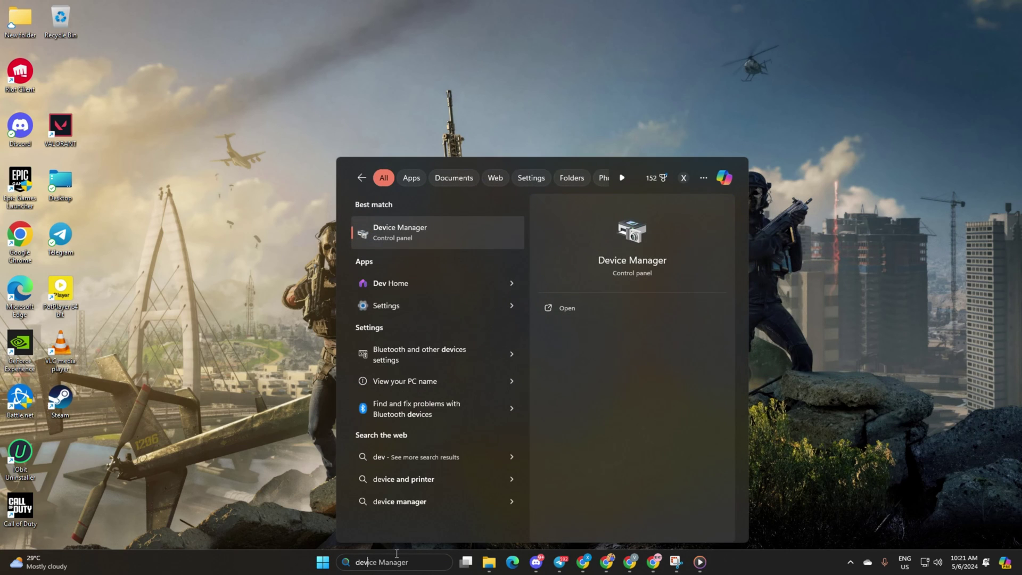
pyautogui.click(467, 236)
pyautogui.moveTo(200, 37); pyautogui.dragTo(393, 87)
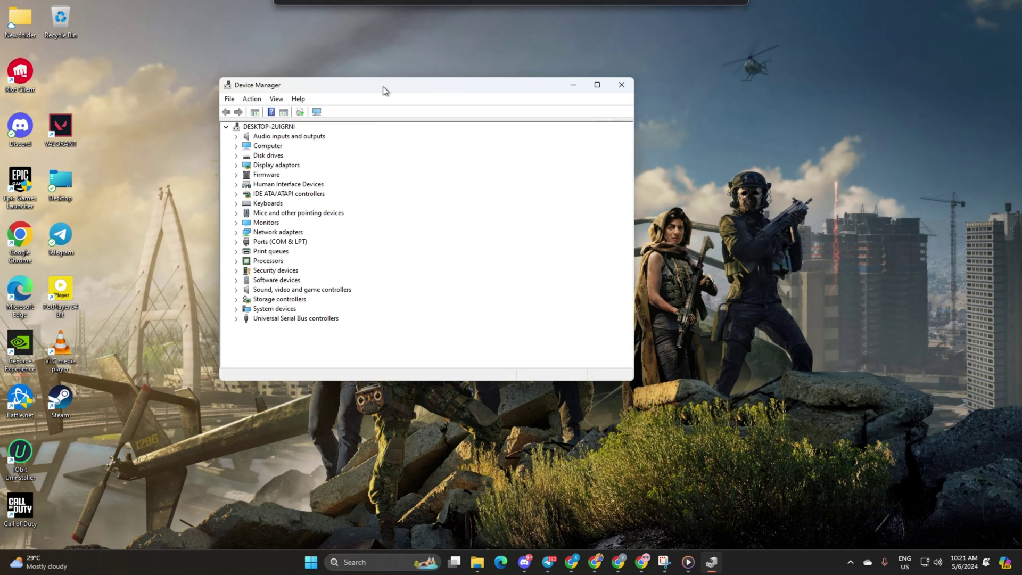
pyautogui.doubleClick(306, 231)
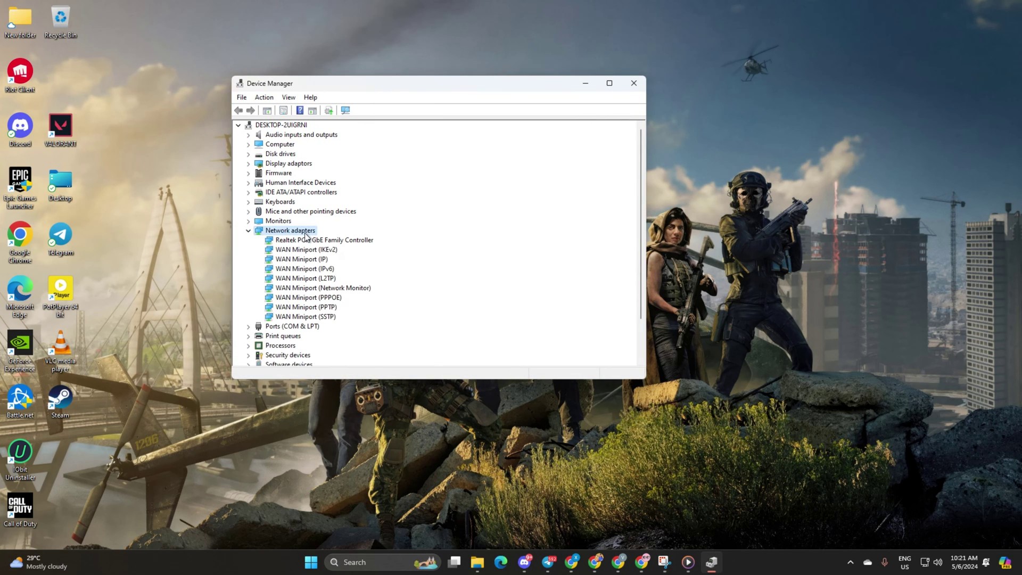
pyautogui.rightClick(320, 242)
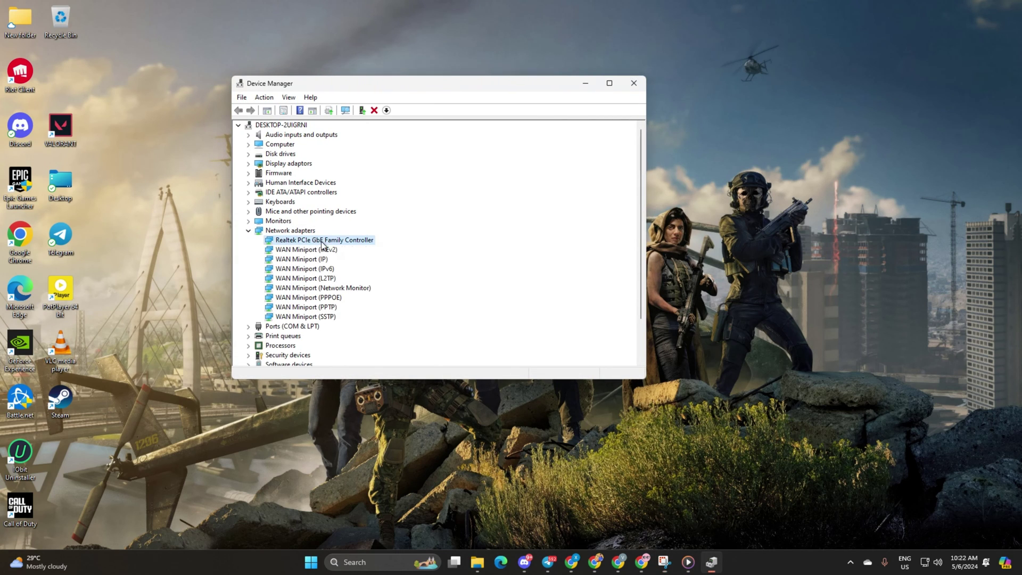
pyautogui.click(361, 248)
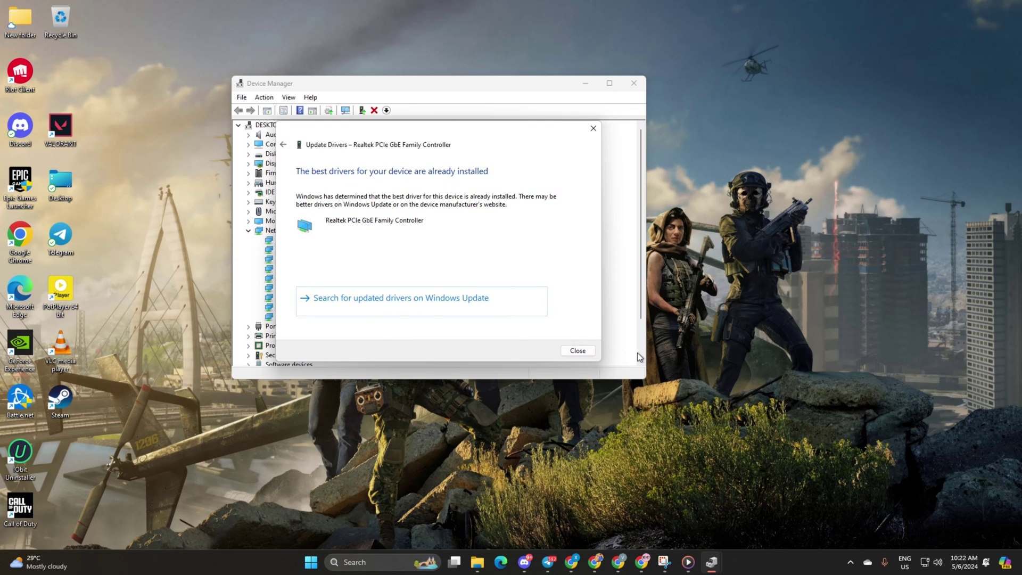
# Run automatic driver updates for the WAN Miniport IKEv2, IP and IPv6 adapters
pyautogui.click(577, 351)
pyautogui.rightClick(334, 249)
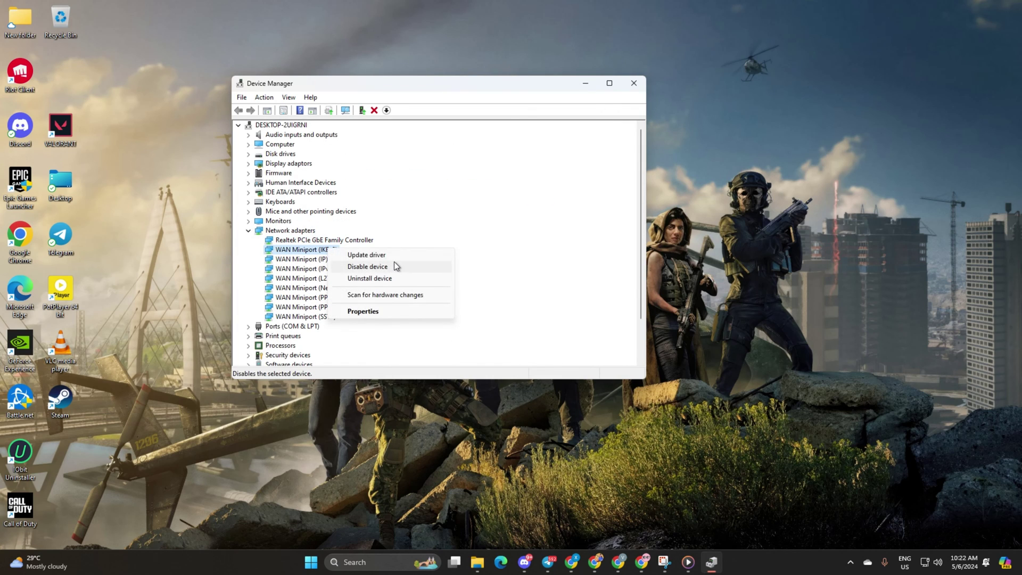
pyautogui.click(366, 254)
pyautogui.click(409, 214)
pyautogui.click(577, 350)
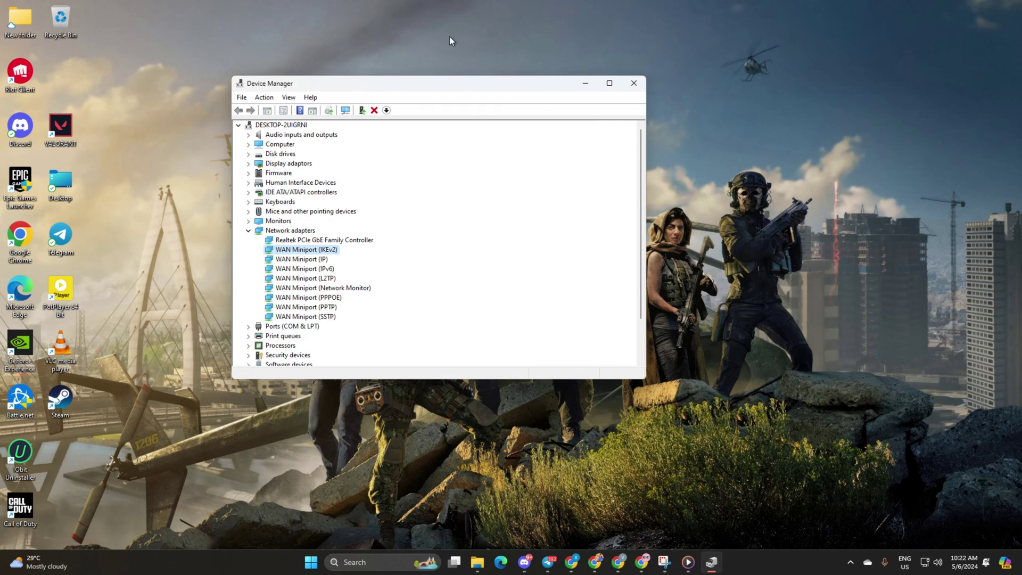
pyautogui.rightClick(313, 259)
pyautogui.click(331, 264)
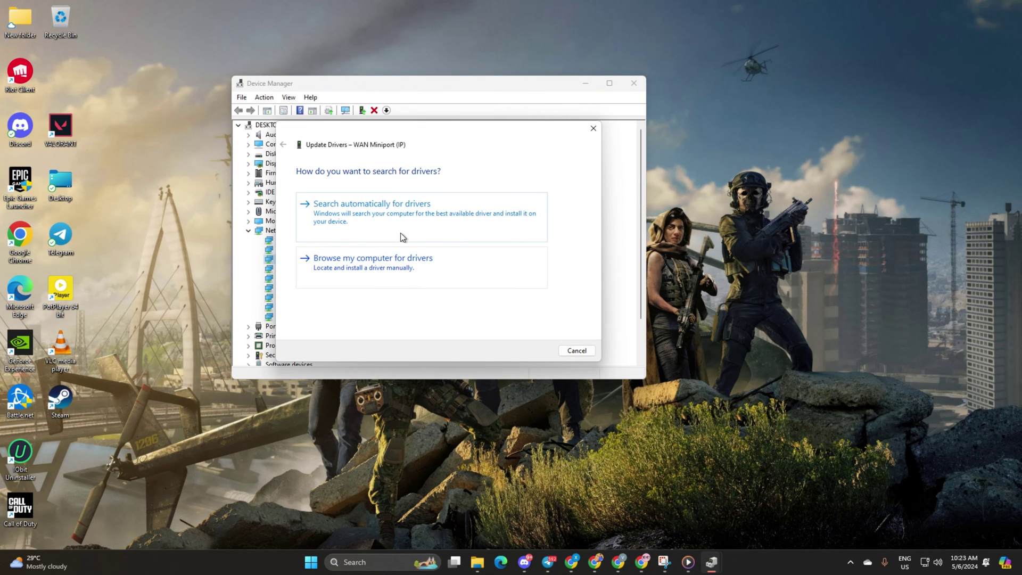
pyautogui.click(400, 236)
pyautogui.click(568, 355)
pyautogui.rightClick(325, 268)
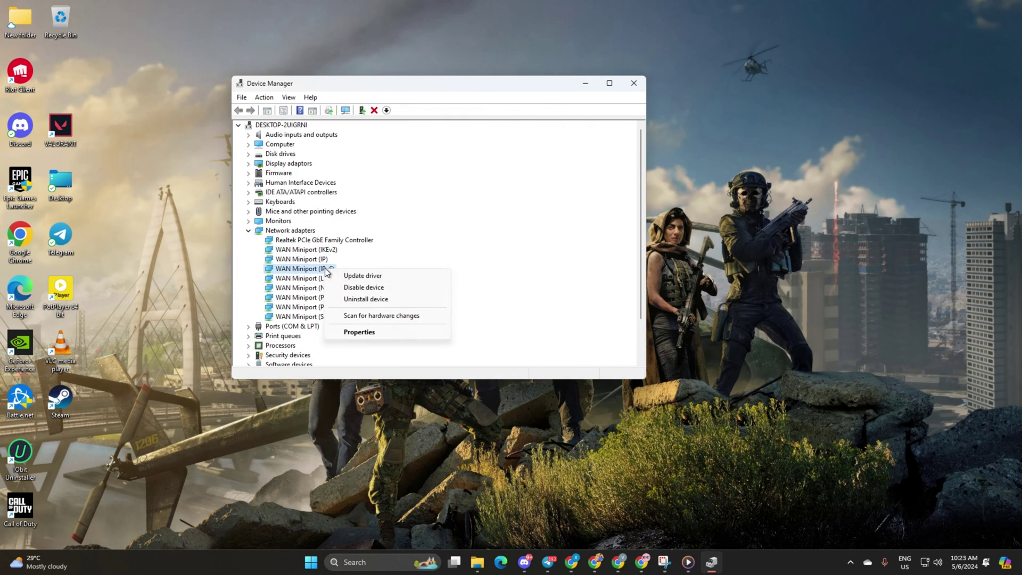
pyautogui.click(351, 276)
pyautogui.click(423, 225)
pyautogui.click(577, 349)
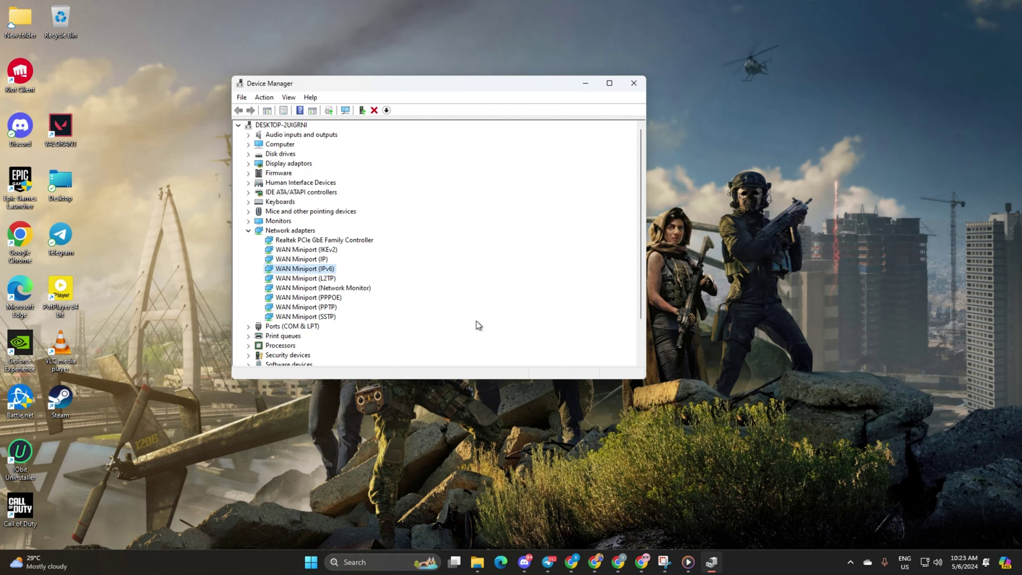
# Run automatic driver updates for the WAN Miniport L2TP, Network Monitor and PPPOE adapters
pyautogui.rightClick(296, 281)
pyautogui.click(352, 289)
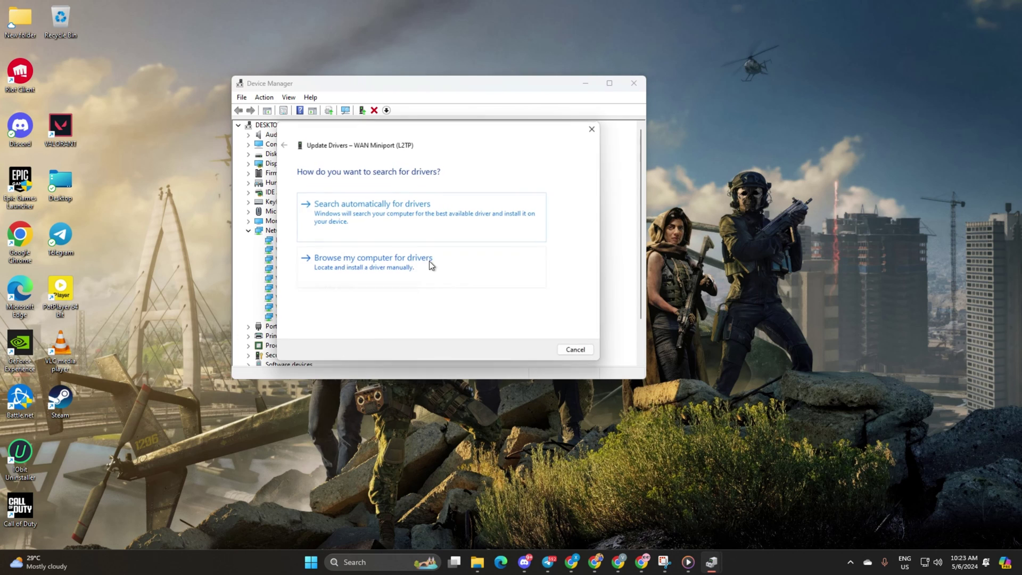
pyautogui.click(399, 208)
pyautogui.click(592, 350)
pyautogui.rightClick(319, 288)
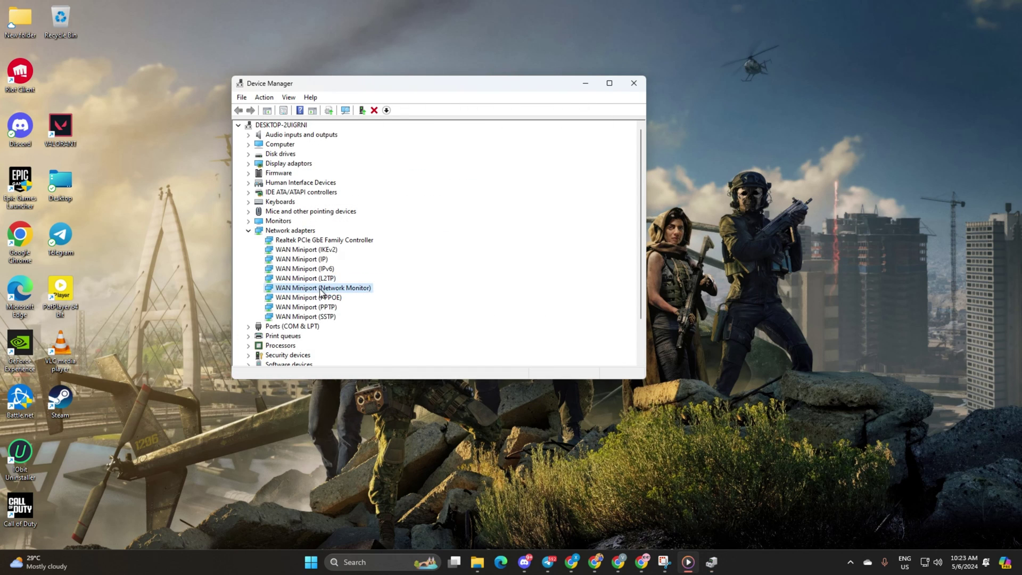
pyautogui.click(376, 296)
pyautogui.click(451, 207)
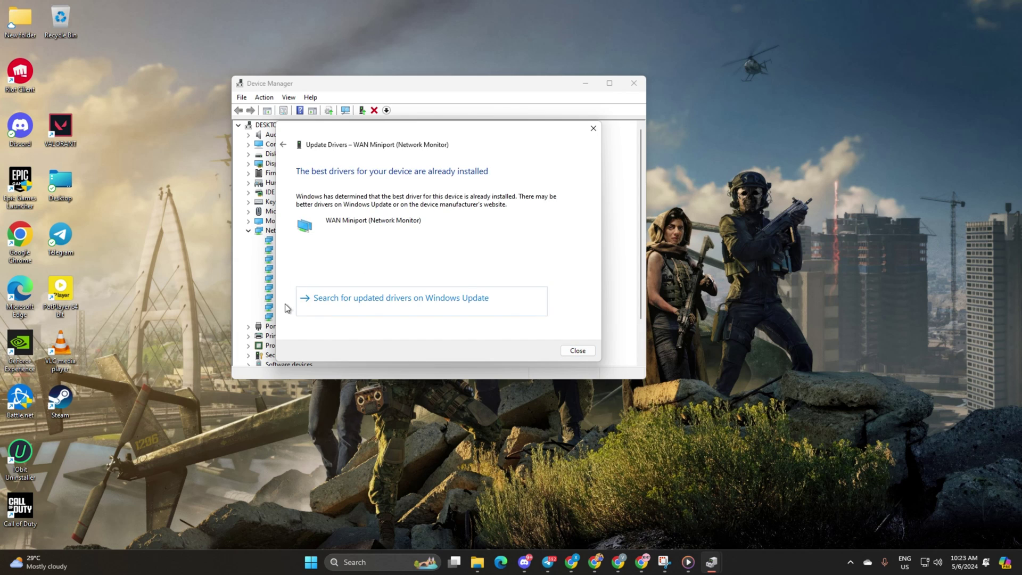
pyautogui.click(585, 351)
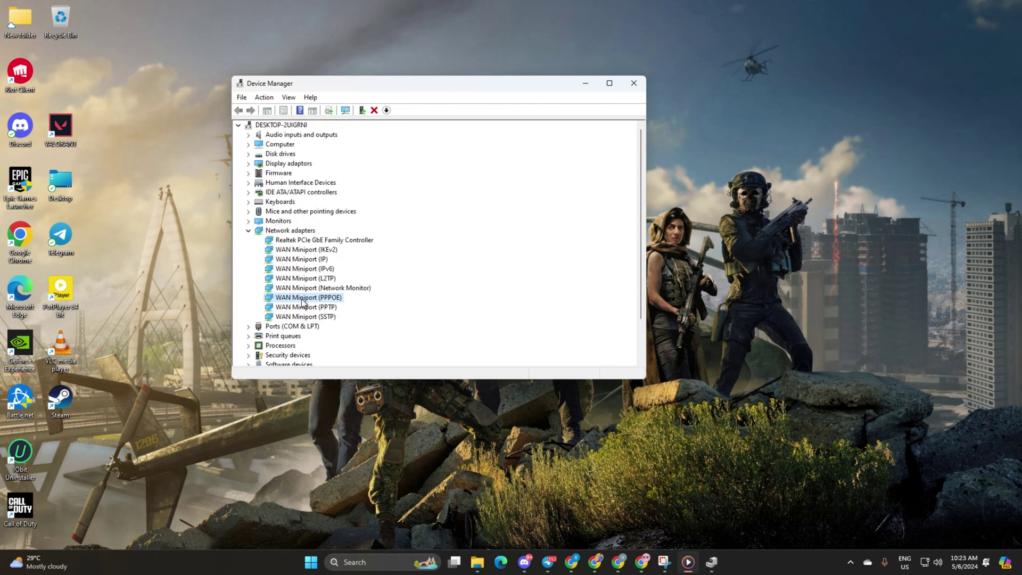
pyautogui.rightClick(303, 297)
pyautogui.click(375, 305)
pyautogui.click(400, 212)
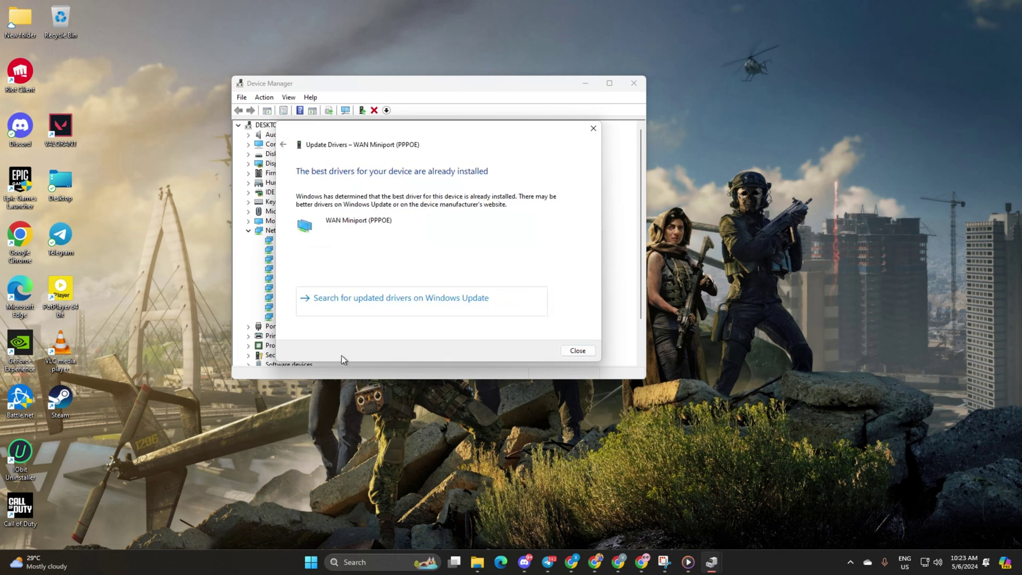
pyautogui.click(577, 351)
# Update the WAN Miniport PPTP driver, then close Device Manager
pyautogui.rightClick(329, 306)
pyautogui.click(361, 311)
pyautogui.click(452, 211)
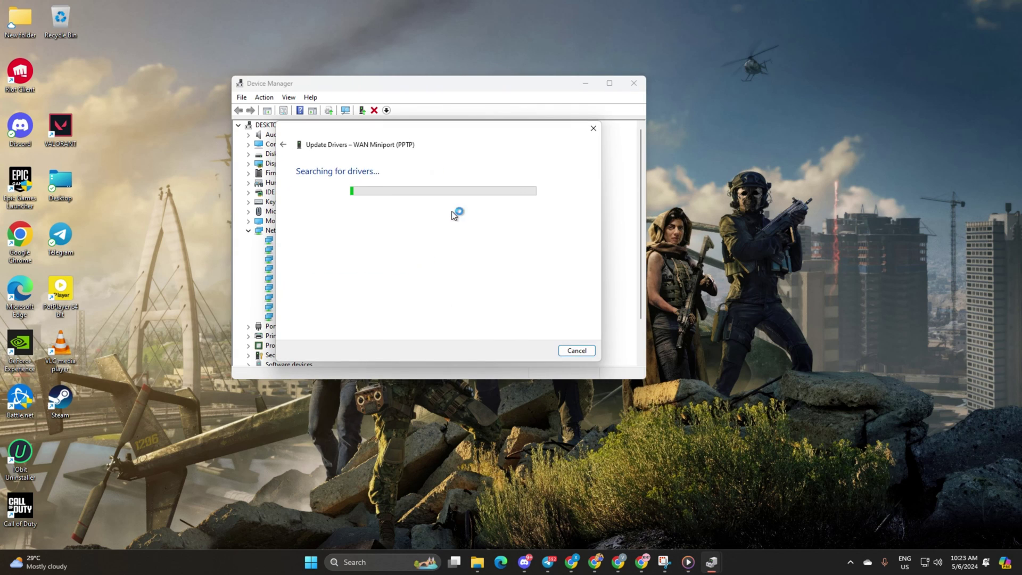
pyautogui.click(575, 352)
pyautogui.rightClick(309, 309)
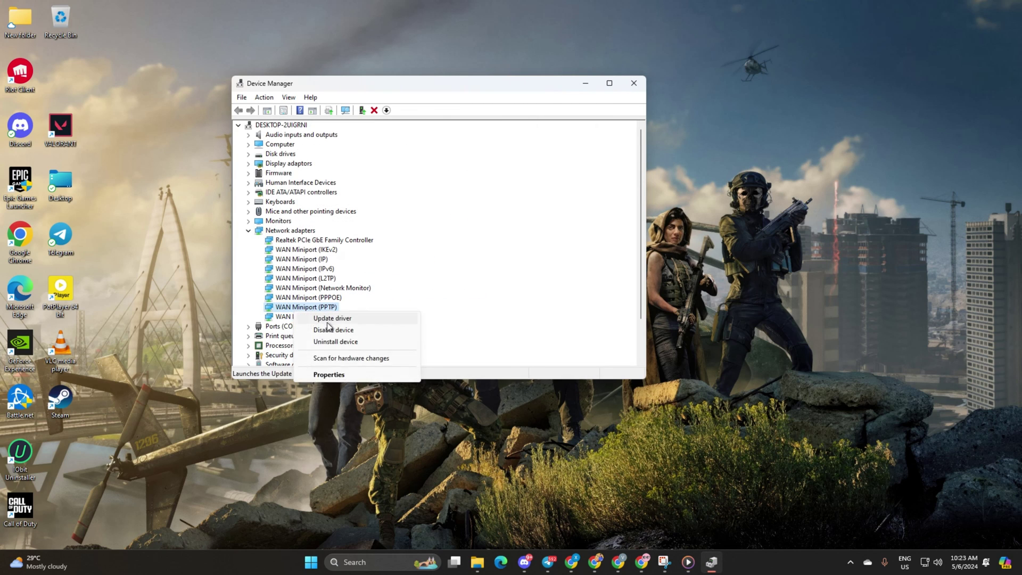
pyautogui.click(642, 79)
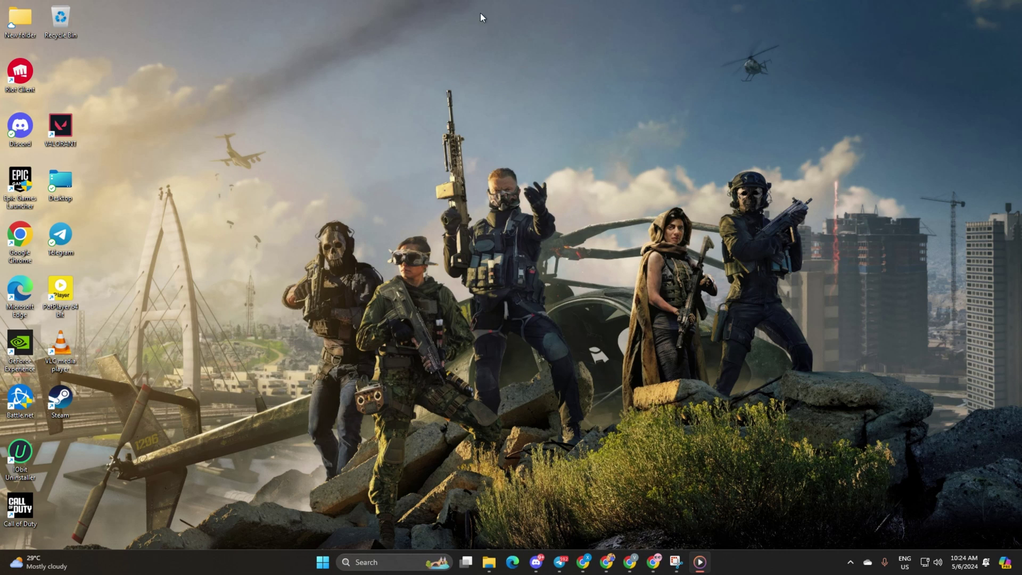